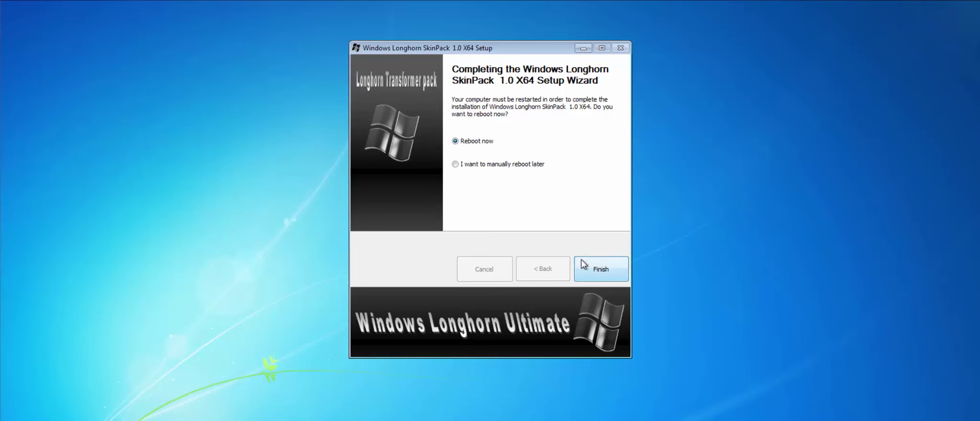
# Step: Finish the Windows Longhorn SkinPack 1.0 X64 setup with the immediate reboot option
pyautogui.click(584, 265)
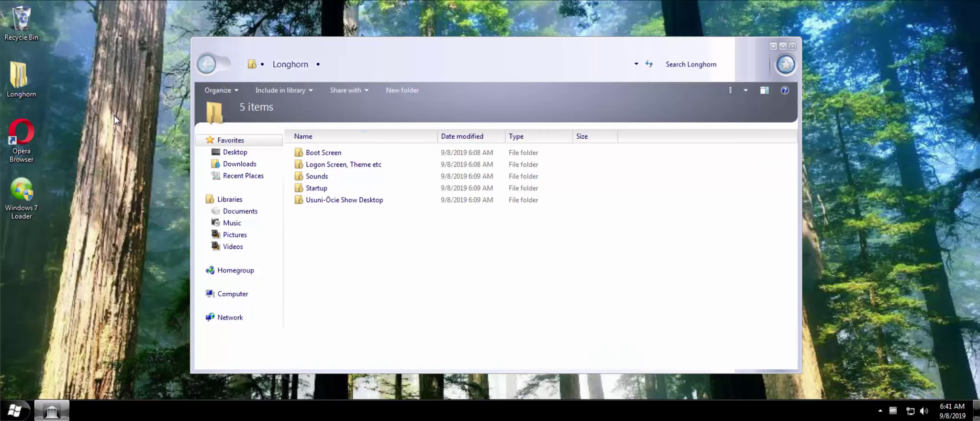
# Step: Merge the Longhorn registration entries file from the Sounds folder into the registry, allowing Registry Editor to make changes
pyautogui.click(309, 177)
pyautogui.doubleClick(309, 177)
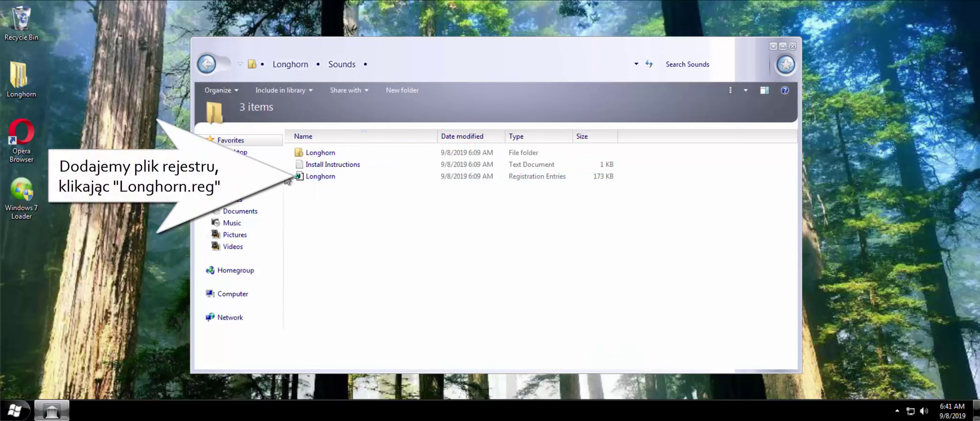
pyautogui.doubleClick(322, 179)
pyautogui.click(508, 213)
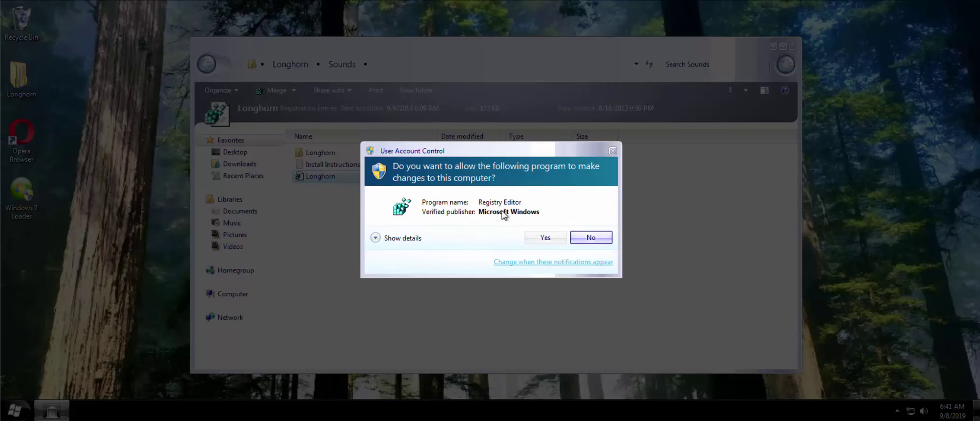
pyautogui.click(538, 236)
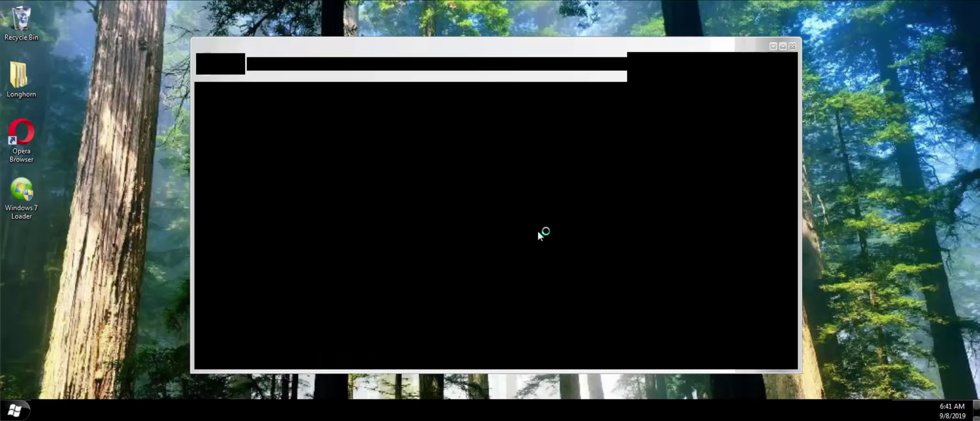
pyautogui.click(574, 221)
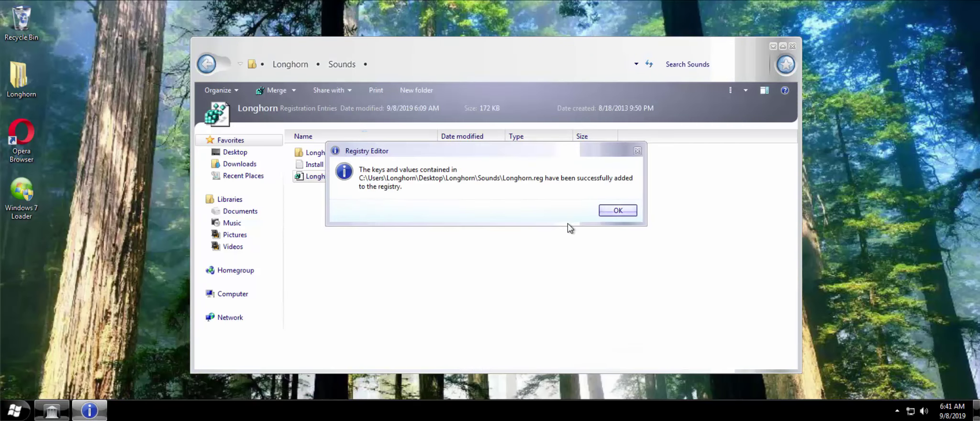
pyautogui.click(612, 214)
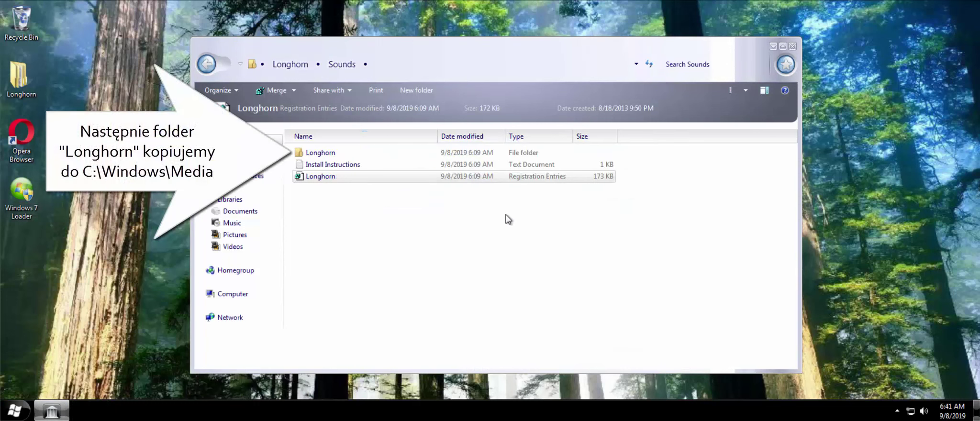
# Step: Copy the Longhorn folder inside Sounds and open C:\Windows\Media in a separate window
pyautogui.click(332, 155)
pyautogui.rightClick(330, 156)
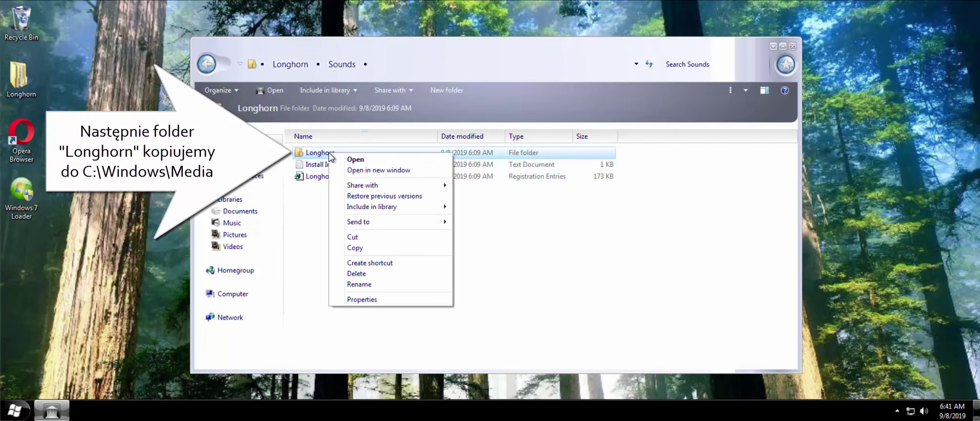
pyautogui.click(391, 248)
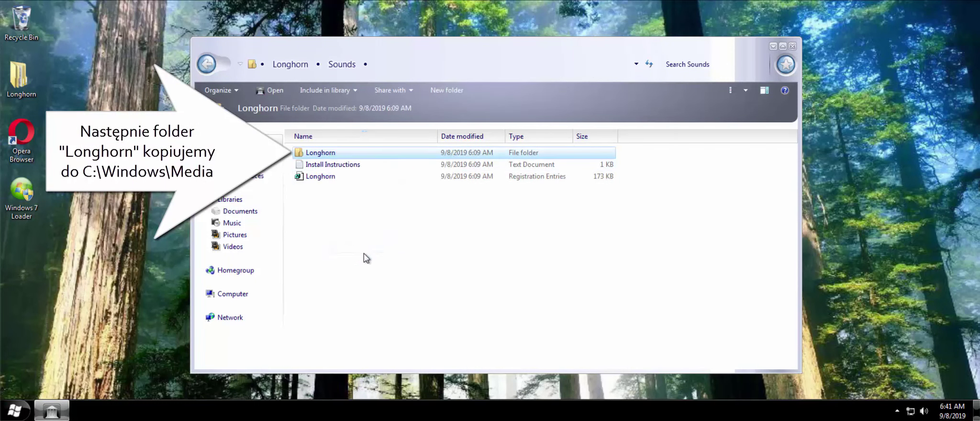
pyautogui.click(14, 411)
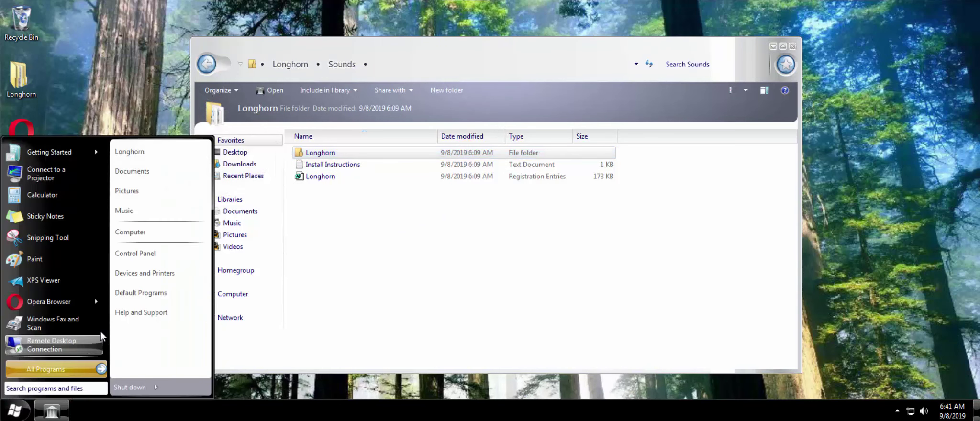
pyautogui.click(162, 234)
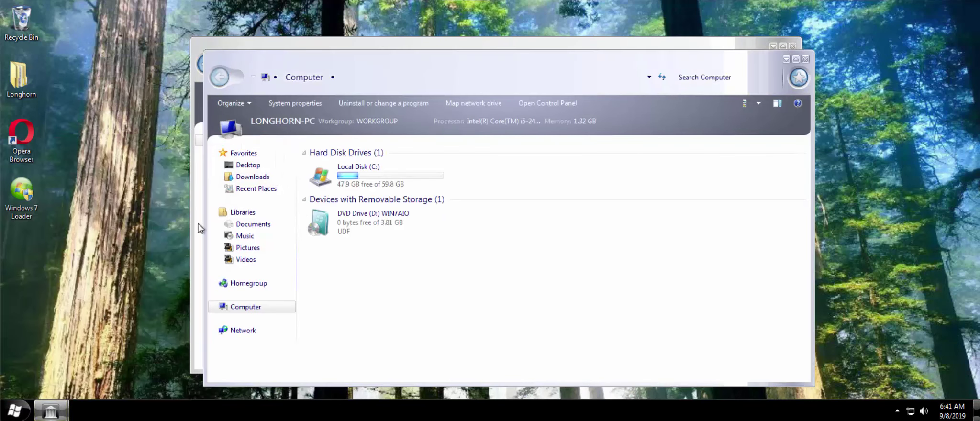
pyautogui.doubleClick(343, 187)
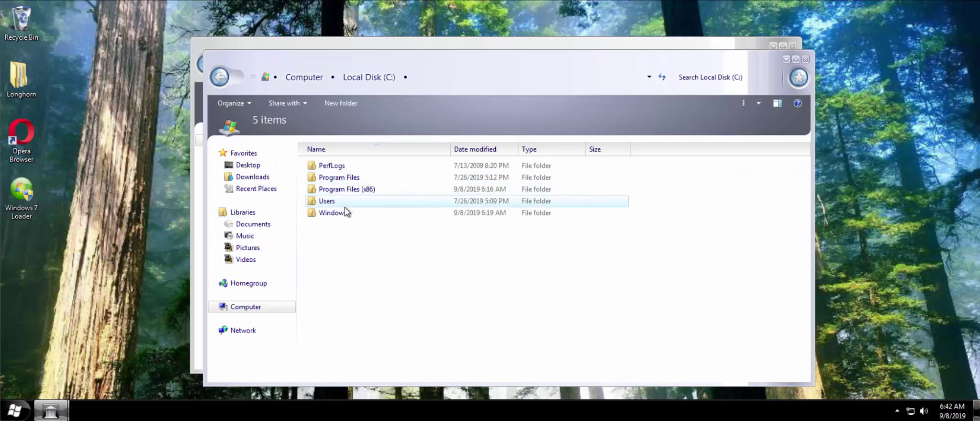
pyautogui.click(345, 213)
pyautogui.doubleClick(346, 213)
pyautogui.scroll(-4, 345, 246)
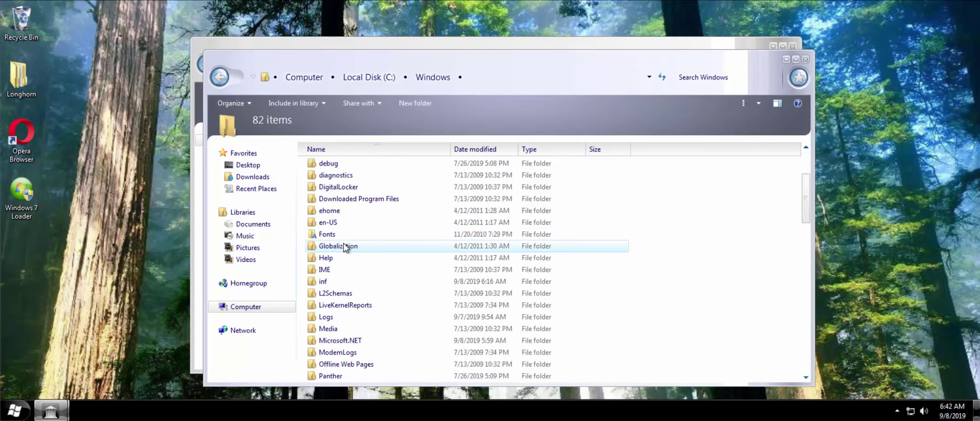
pyautogui.doubleClick(333, 294)
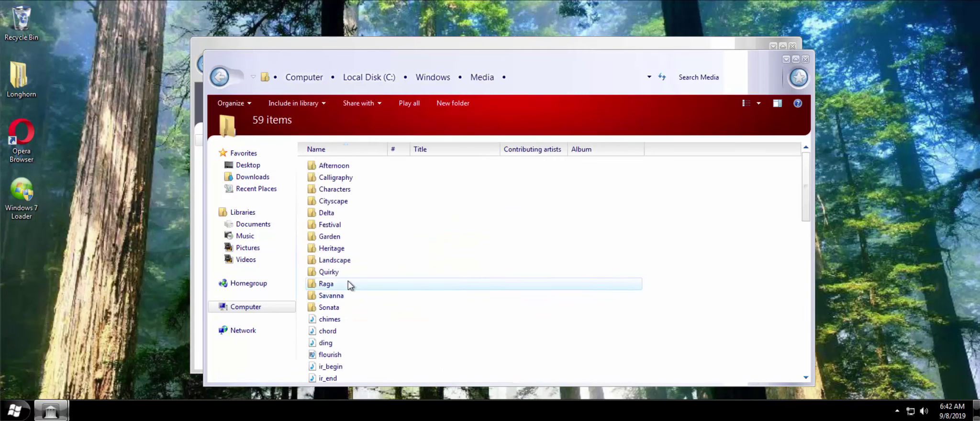
# Step: Paste the copied Longhorn folder into C:\Windows\Media and close that window
pyautogui.rightClick(302, 276)
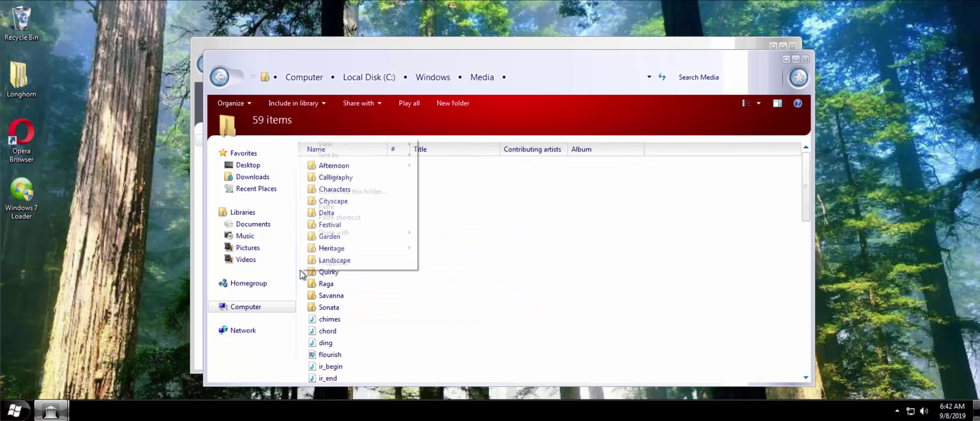
pyautogui.click(349, 209)
pyautogui.click(472, 250)
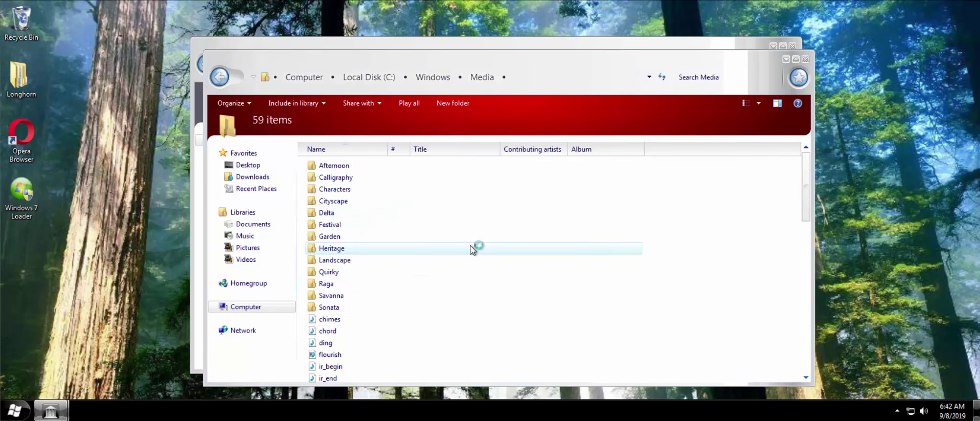
pyautogui.click(564, 225)
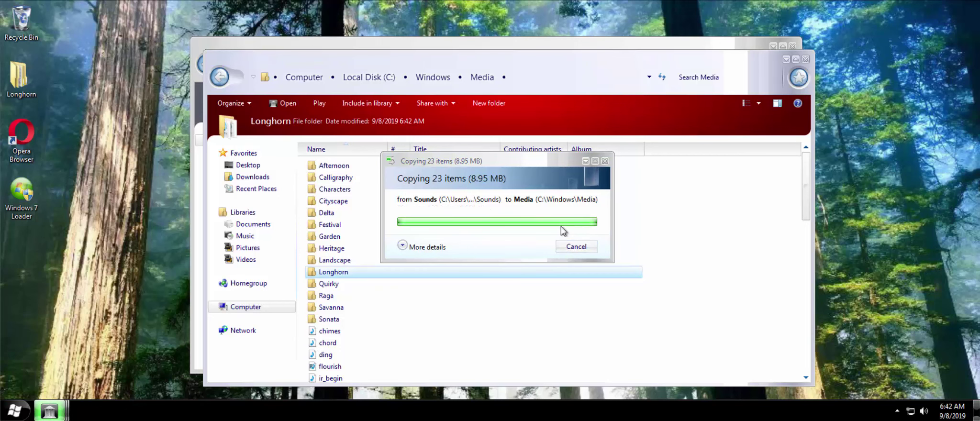
pyautogui.click(806, 58)
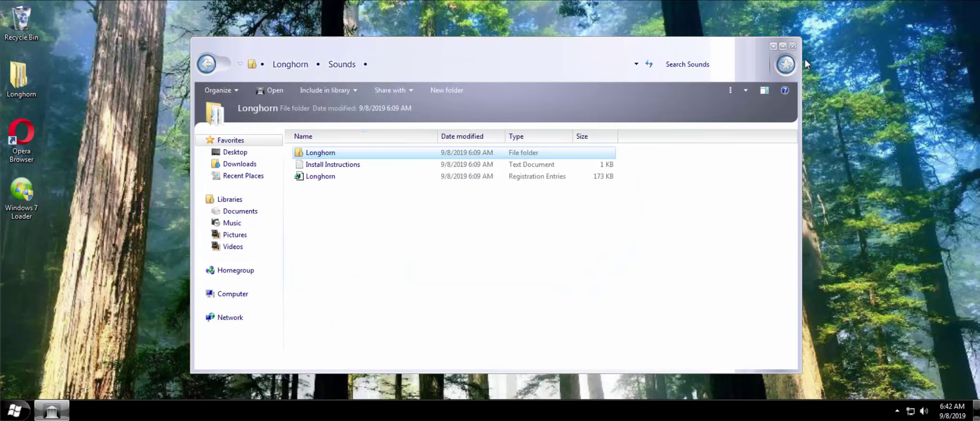
# Step: Merge Longhorn.reg into the registry once more now that the sound files are in the Media folder
pyautogui.doubleClick(373, 177)
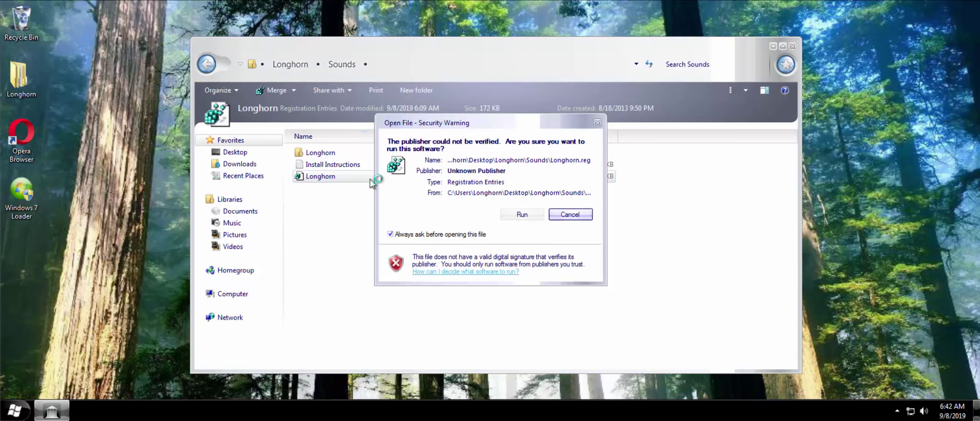
pyautogui.click(523, 215)
pyautogui.click(535, 235)
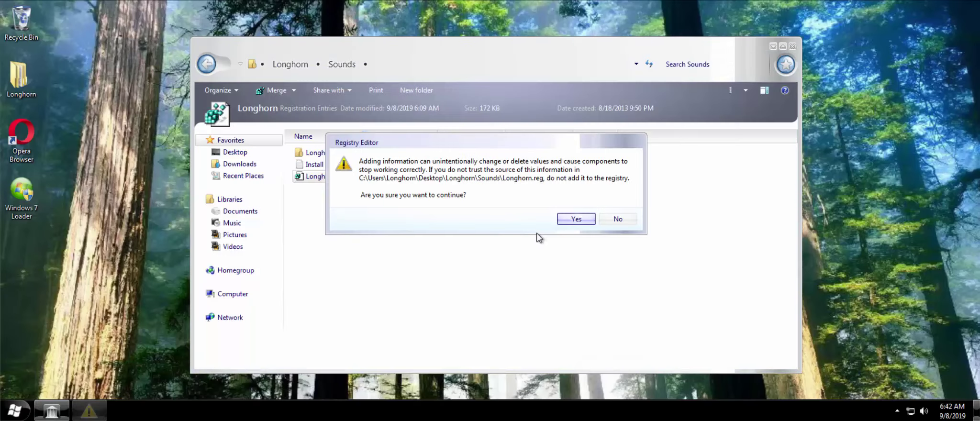
pyautogui.click(568, 220)
pyautogui.click(605, 215)
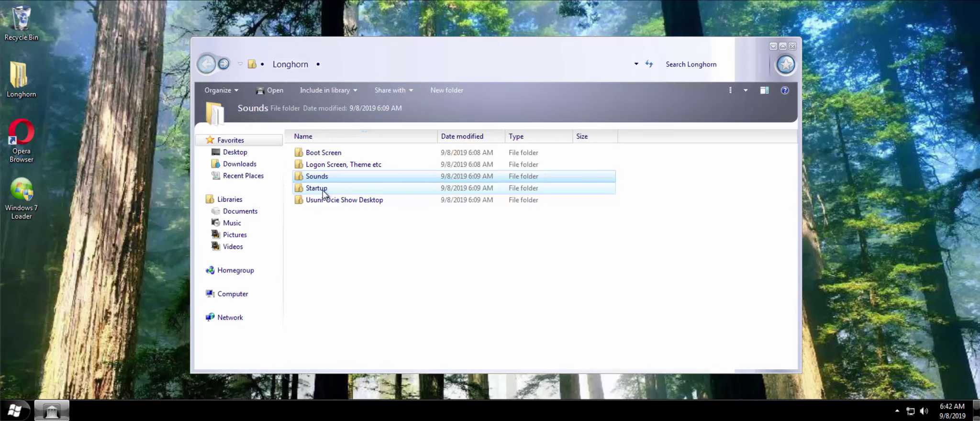
# Step: Run StartupSoundChanger from the Startup folder and allow it to make changes to the computer
pyautogui.doubleClick(321, 190)
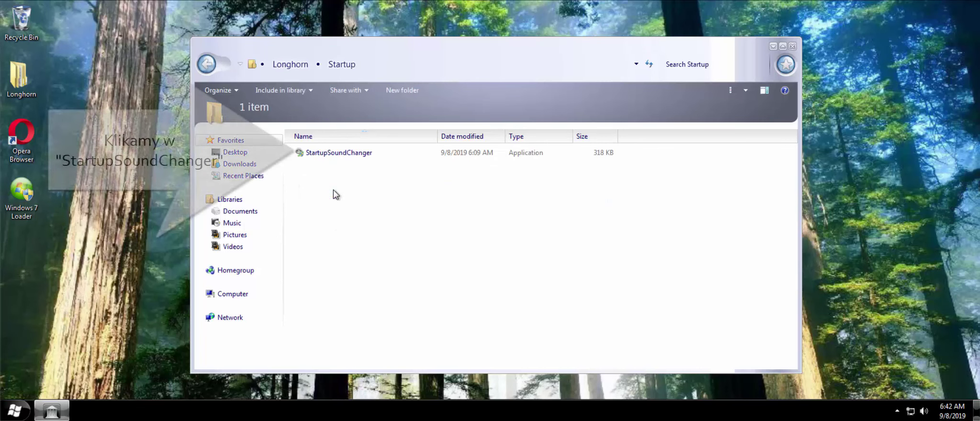
pyautogui.doubleClick(320, 154)
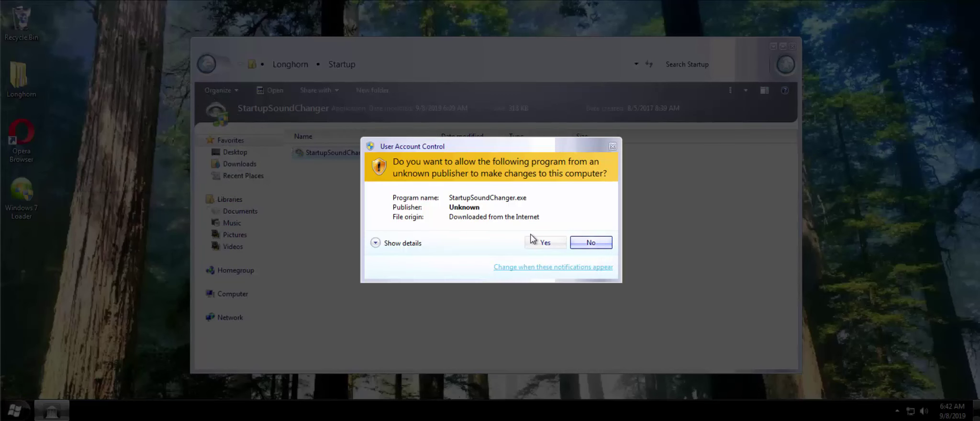
pyautogui.click(540, 243)
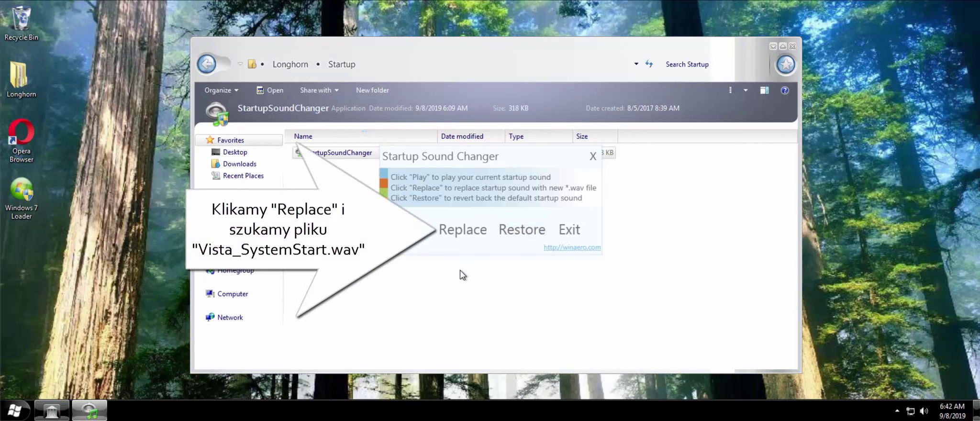
# Step: Replace the startup sound with Vista_SystemStart.wav from the desktop's Longhorn\Sounds\Longhorn folder
pyautogui.click(456, 235)
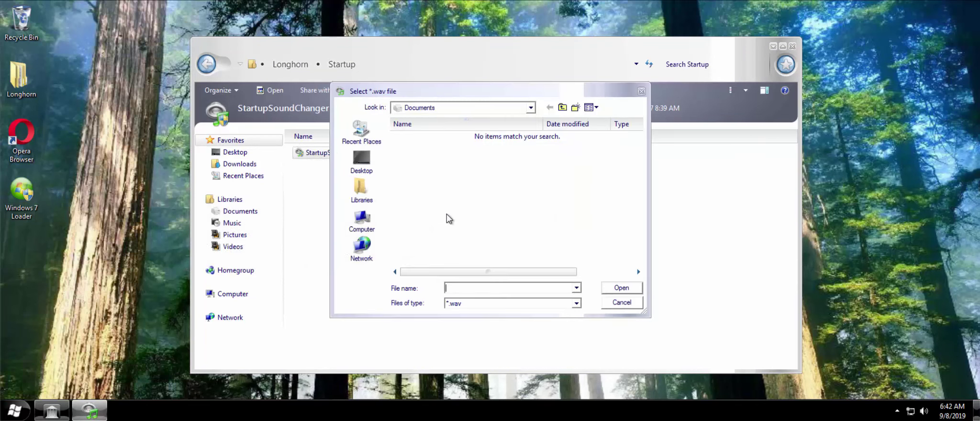
pyautogui.click(361, 160)
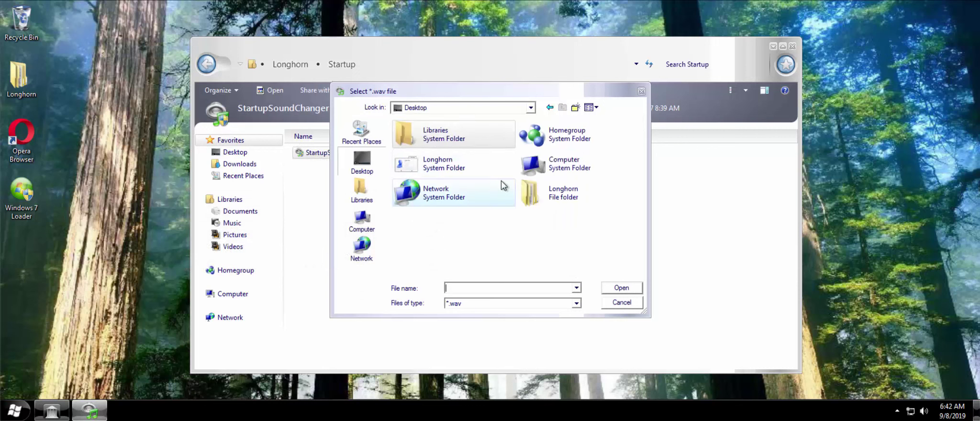
pyautogui.doubleClick(529, 193)
pyautogui.doubleClick(441, 162)
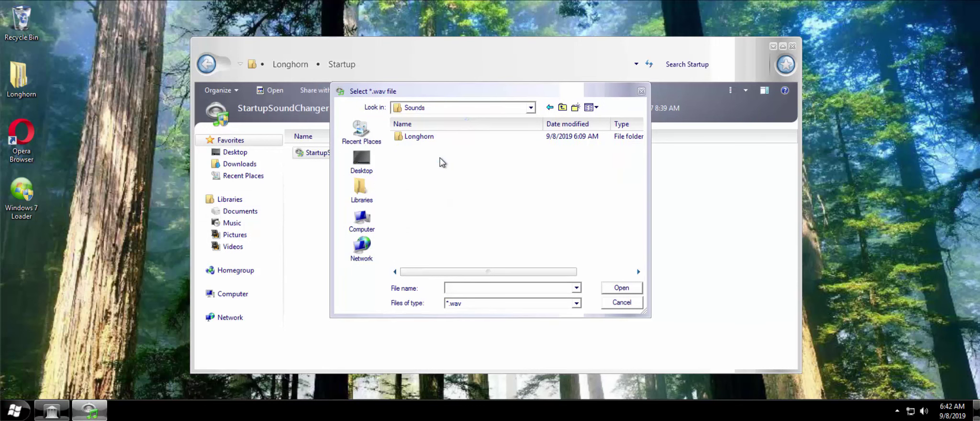
pyautogui.doubleClick(433, 137)
pyautogui.scroll(-5, 433, 211)
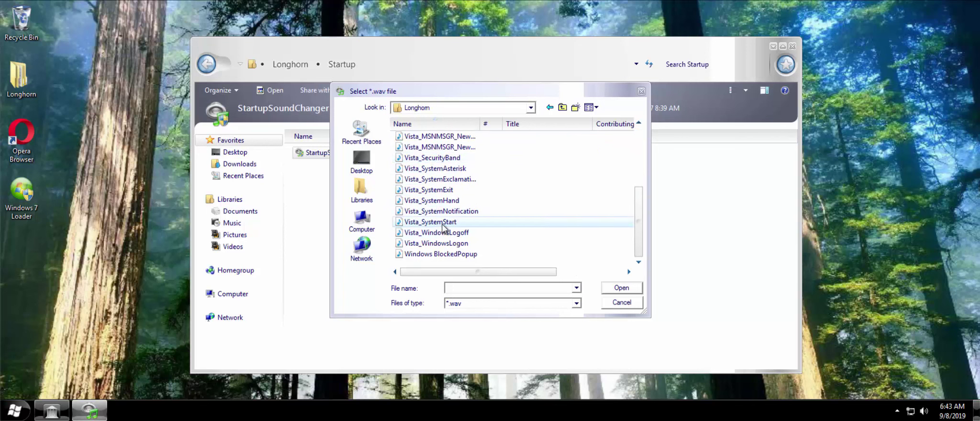
pyautogui.click(442, 223)
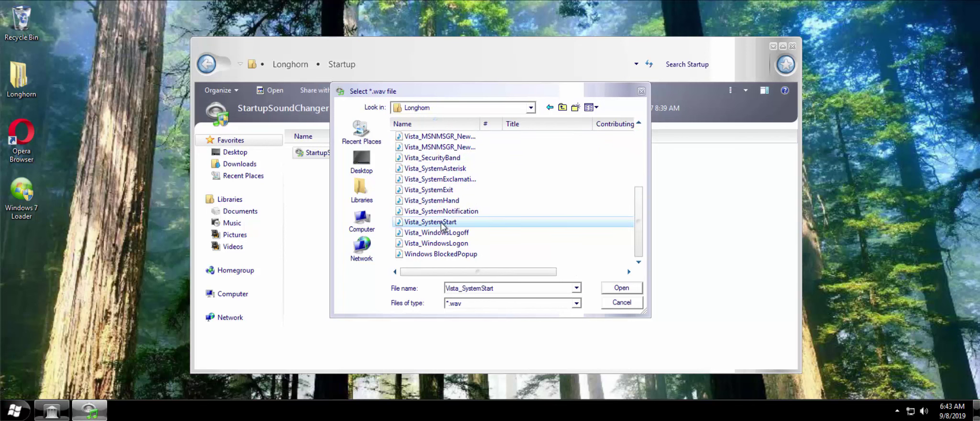
pyautogui.click(615, 289)
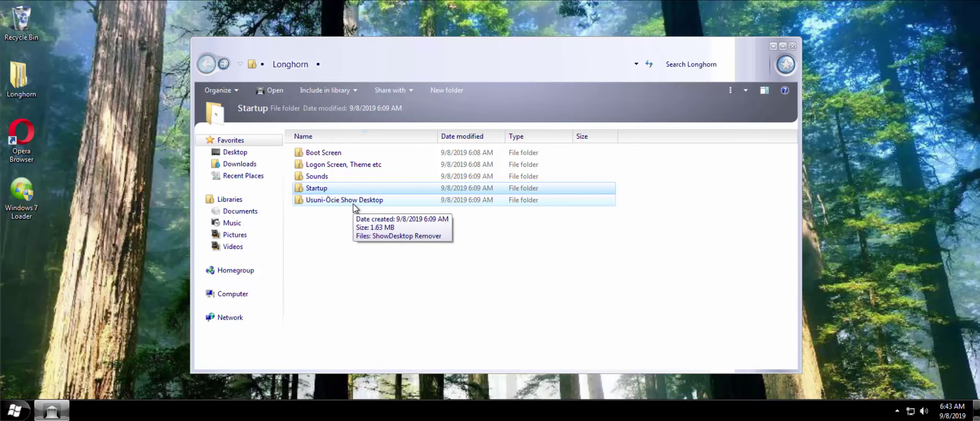
# Step: Run ShowDesktop Remover from the Usuni-Ócie Show Desktop folder and apply Hide Show Desktop on System Startup
pyautogui.doubleClick(354, 203)
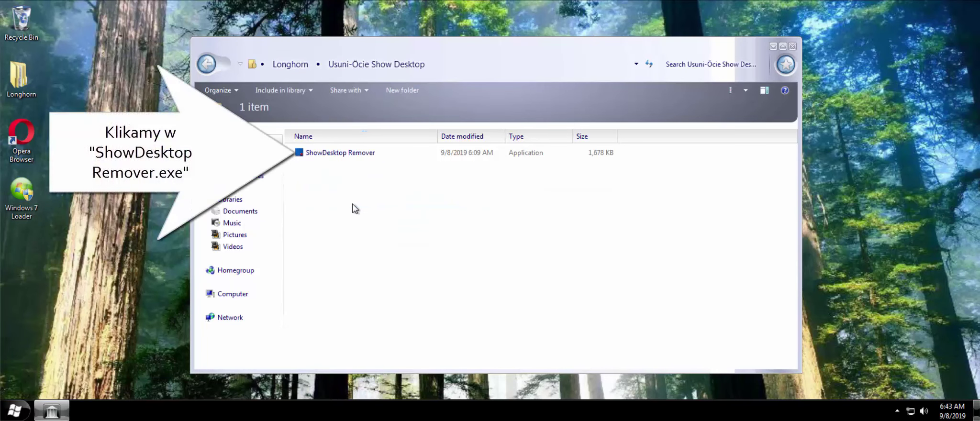
pyautogui.doubleClick(298, 153)
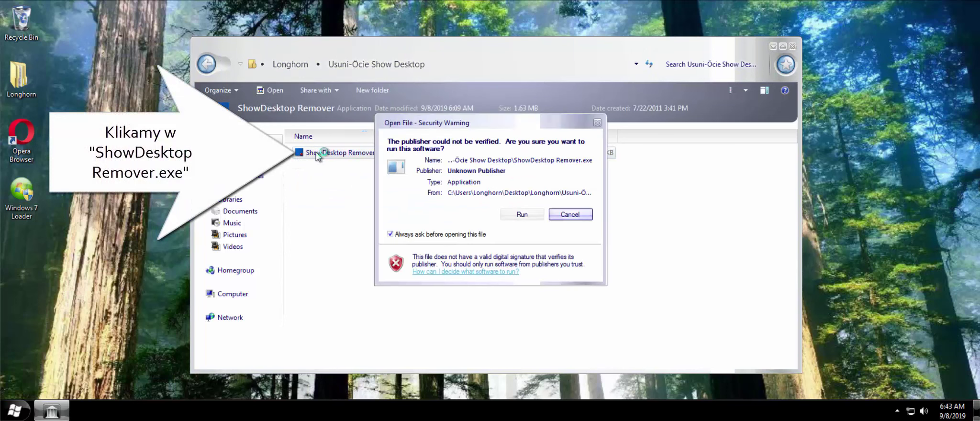
pyautogui.click(531, 215)
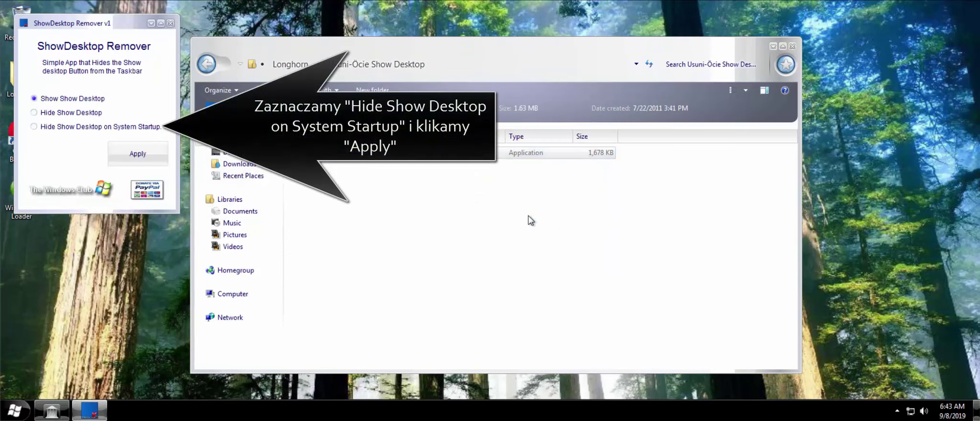
pyautogui.click(33, 127)
pyautogui.click(129, 153)
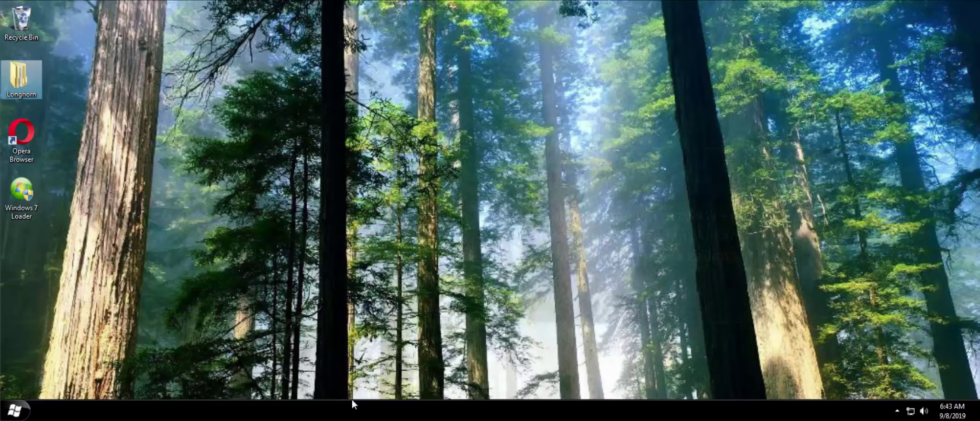
# Step: Set the taskbar buttons to Never combine in the taskbar properties, apply the change and close the dialog
pyautogui.rightClick(263, 410)
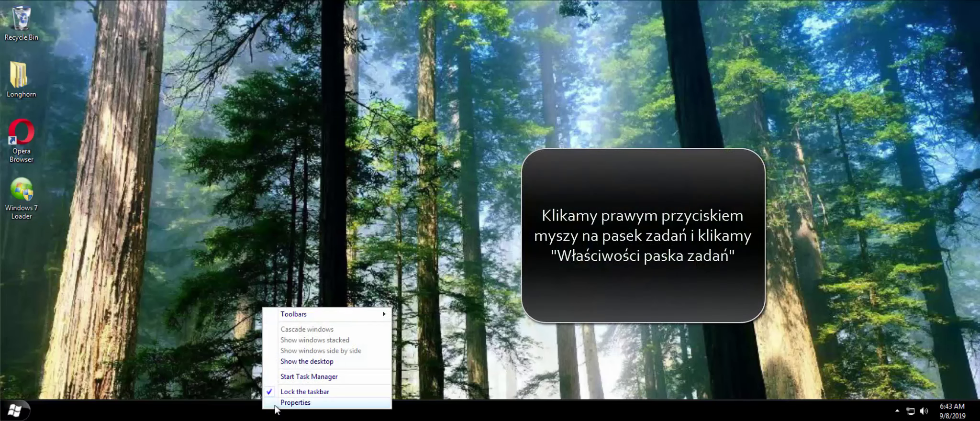
pyautogui.click(276, 404)
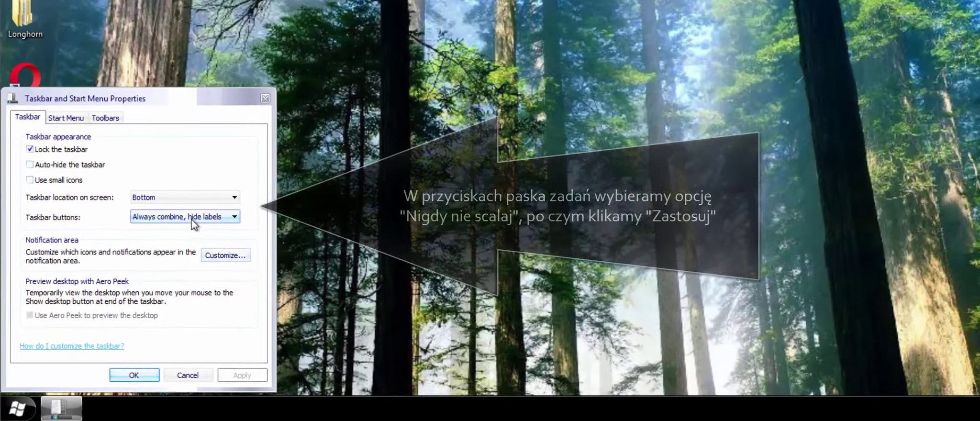
pyautogui.click(187, 239)
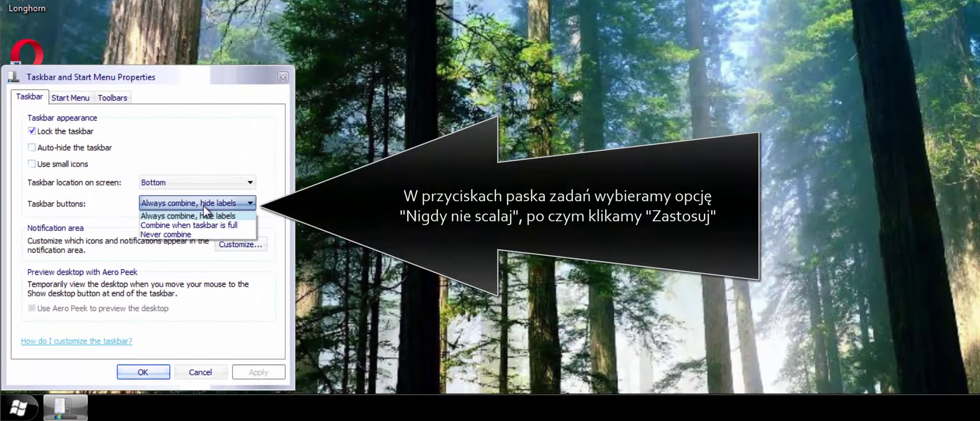
pyautogui.click(191, 235)
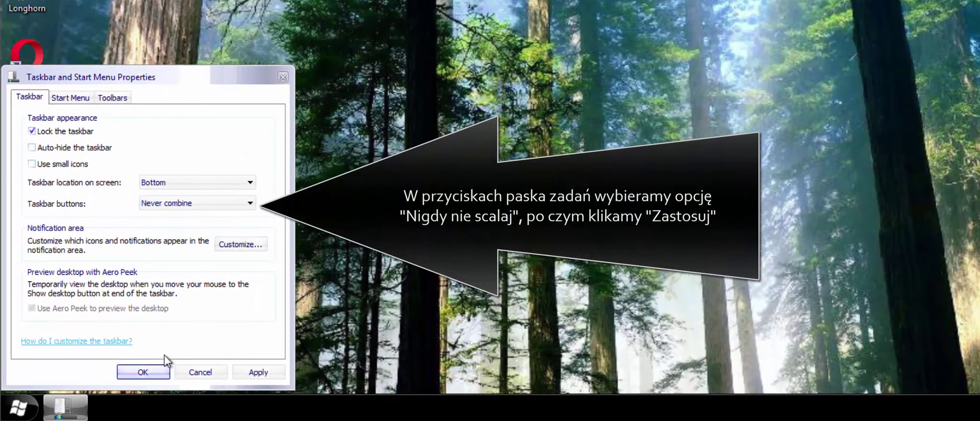
pyautogui.click(239, 373)
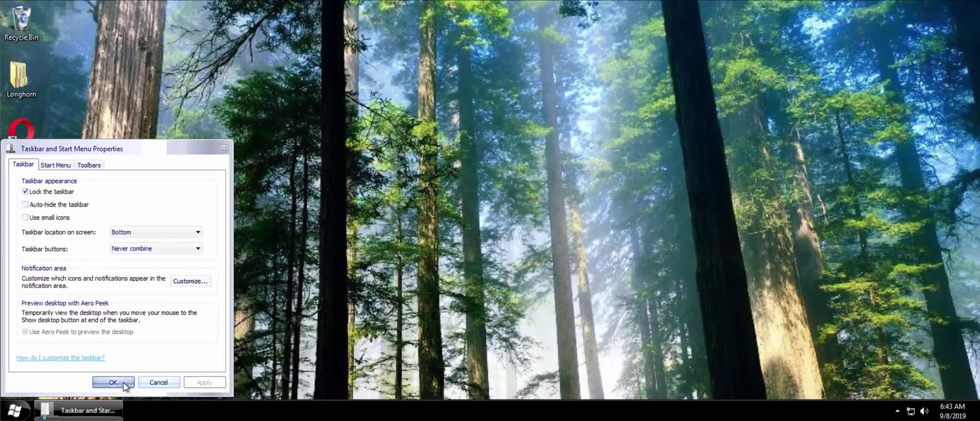
pyautogui.click(144, 373)
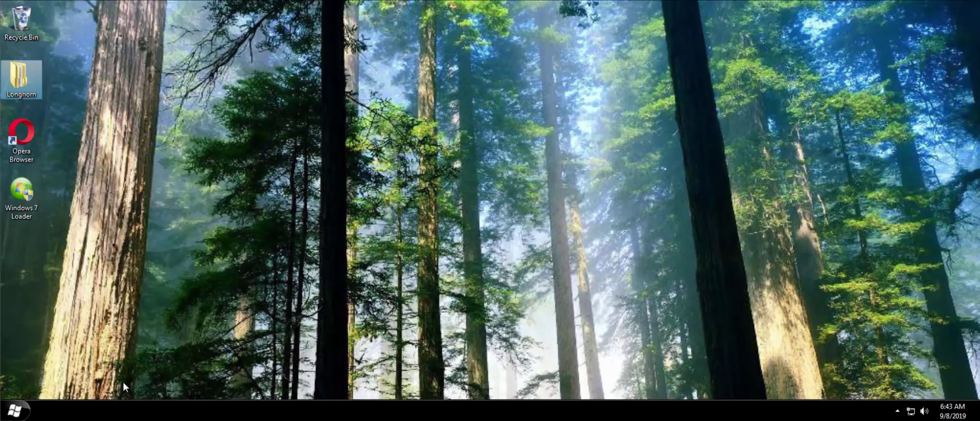